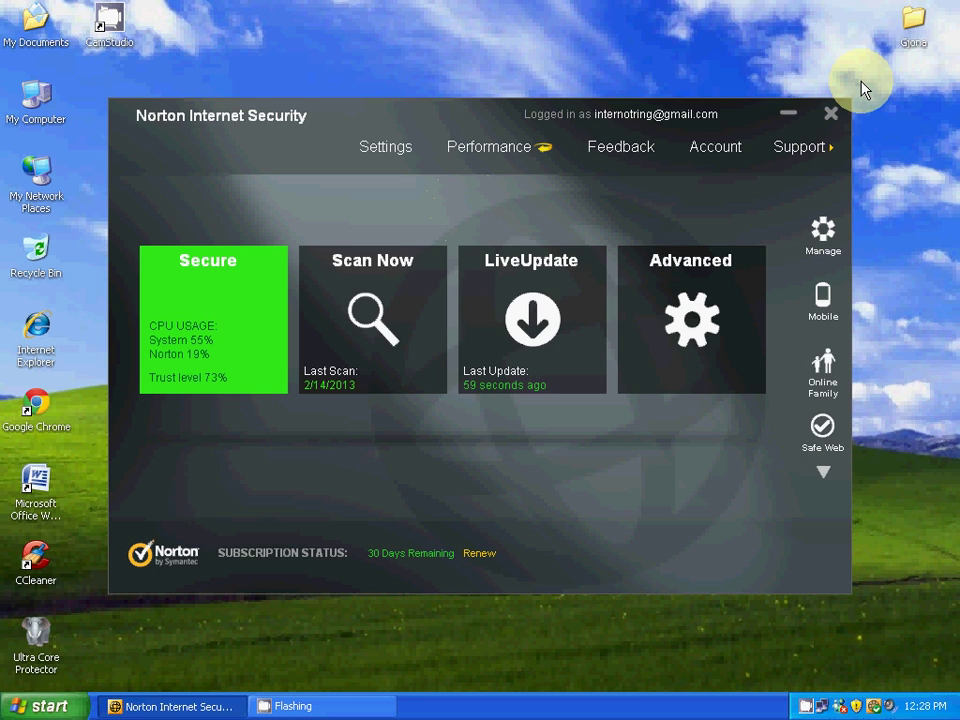
- Close Norton Internet Security and open Performance Options from My Computer's System Properties Advanced tab
click(835, 114)
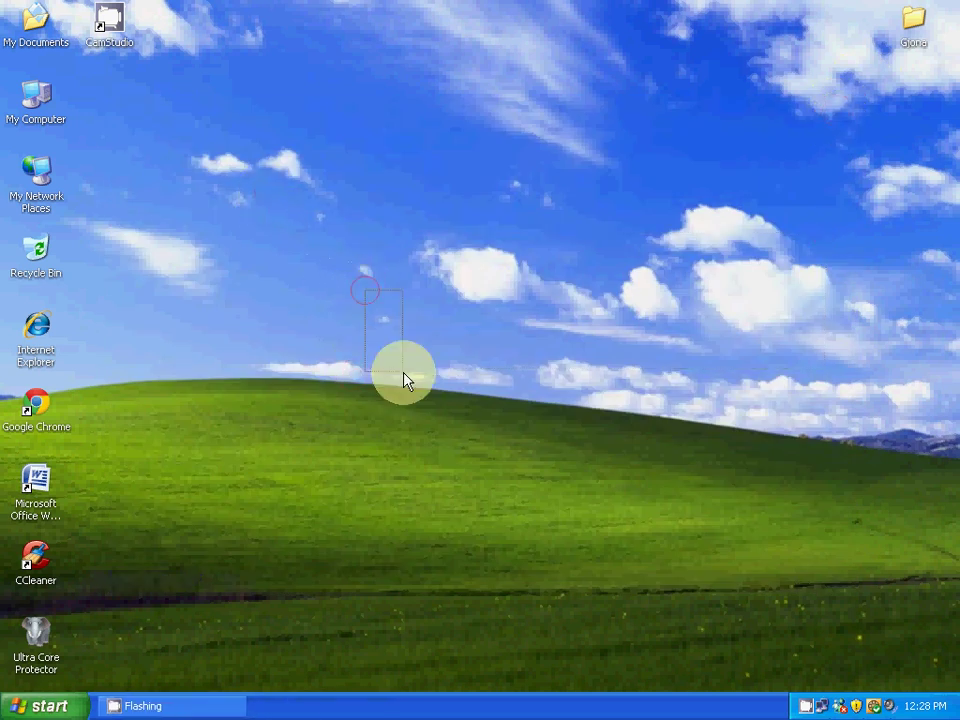
right_click(42, 115)
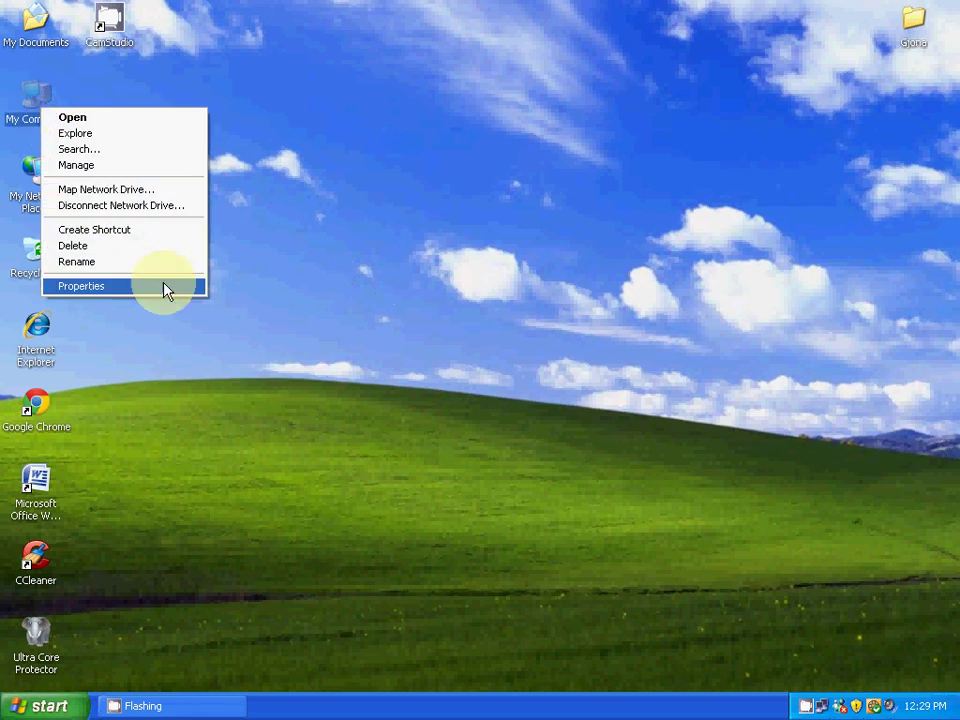
click(75, 116)
right_click(37, 98)
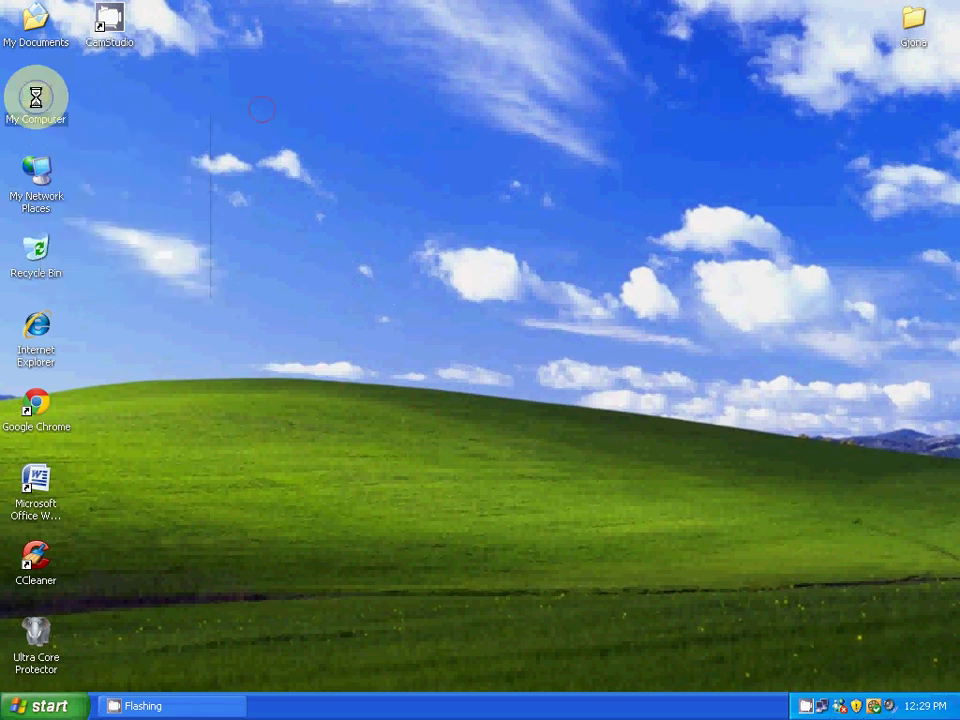
click(100, 290)
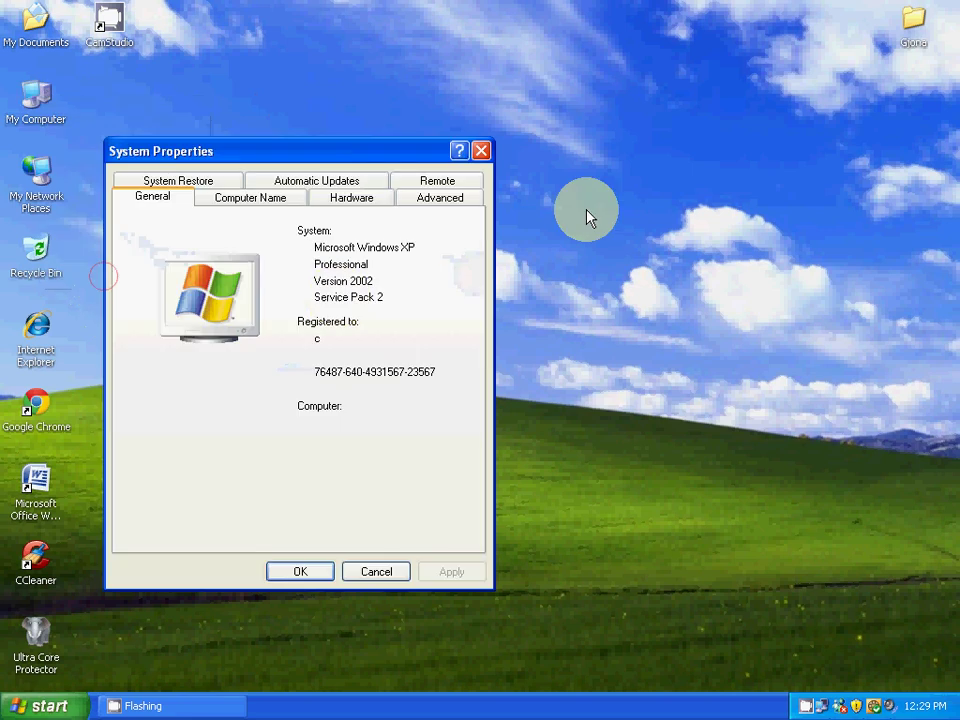
click(440, 198)
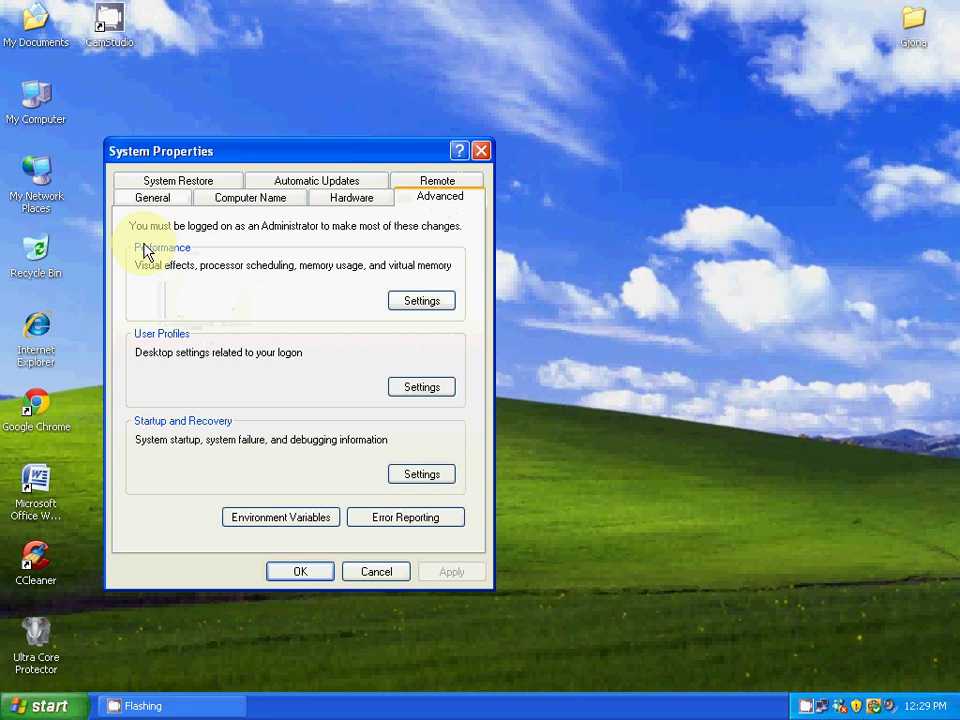
click(419, 304)
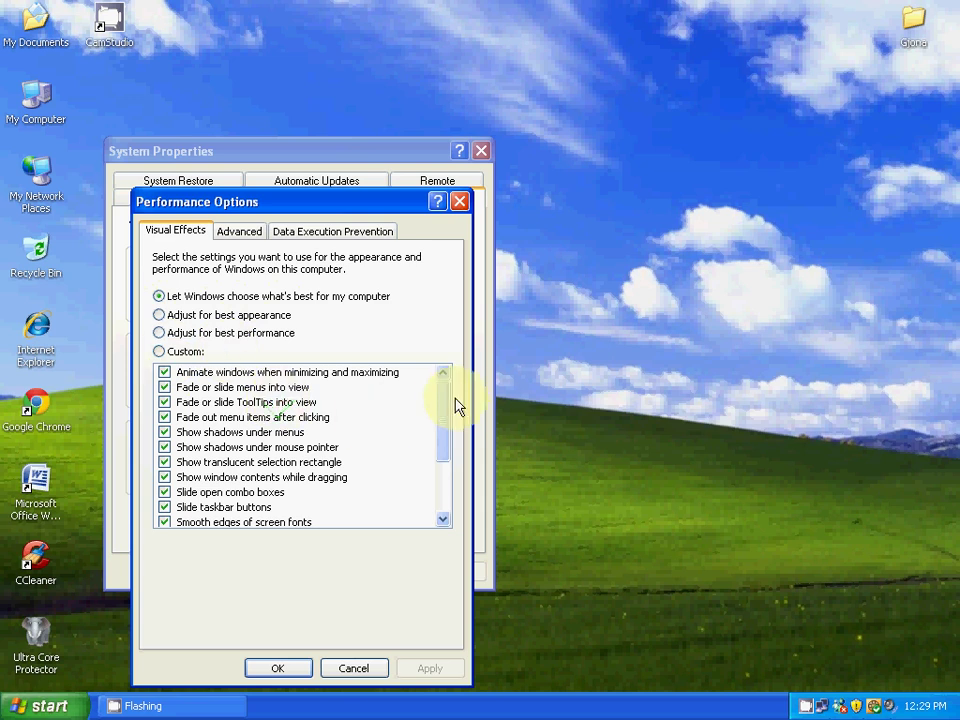
- Select 'Adjust for best performance', apply it, and confirm the dialogs
mouse_move(443, 408)
mouse_down()
mouse_move(440, 425)
mouse_move(347, 377)
mouse_up()
drag(445, 414, 439, 388)
click(160, 334)
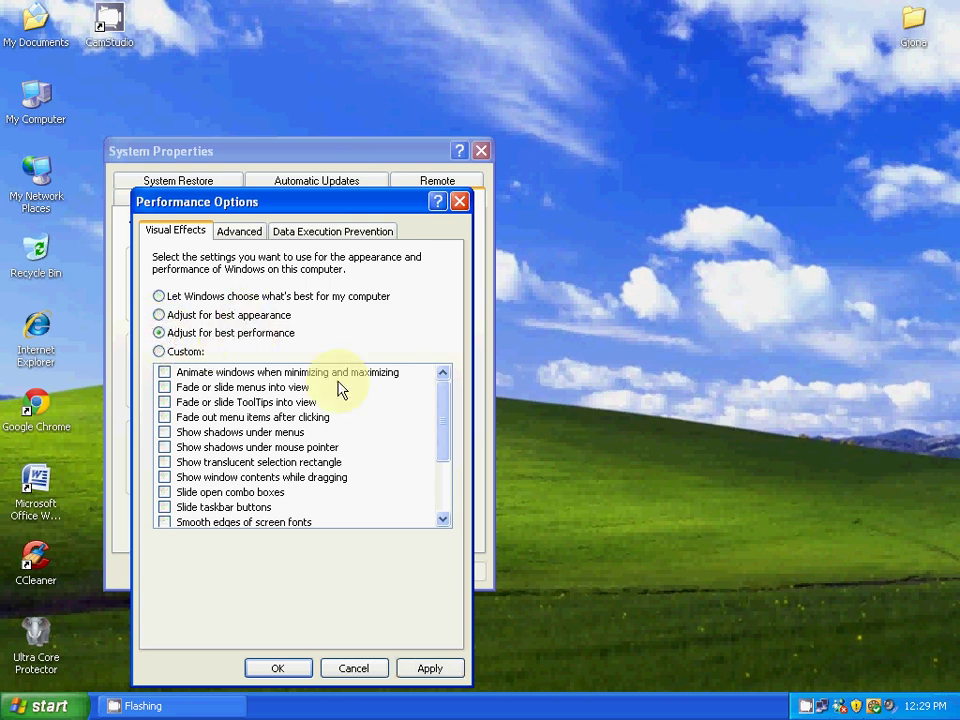
mouse_move(443, 405)
mouse_down()
mouse_move(420, 470)
mouse_move(437, 414)
mouse_move(433, 369)
mouse_move(439, 422)
mouse_up()
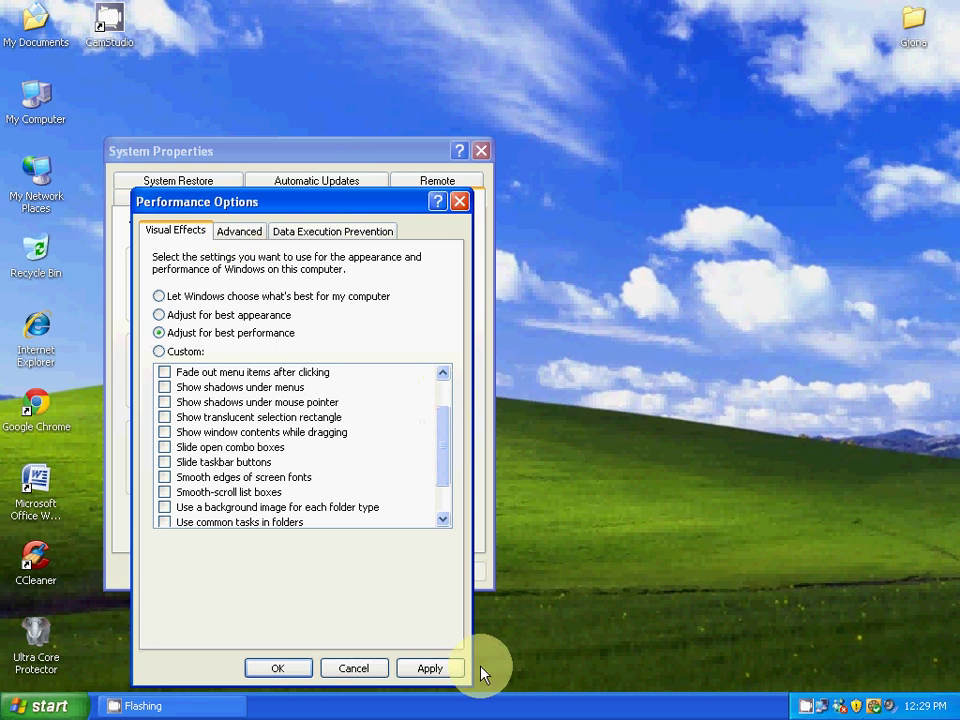
click(449, 669)
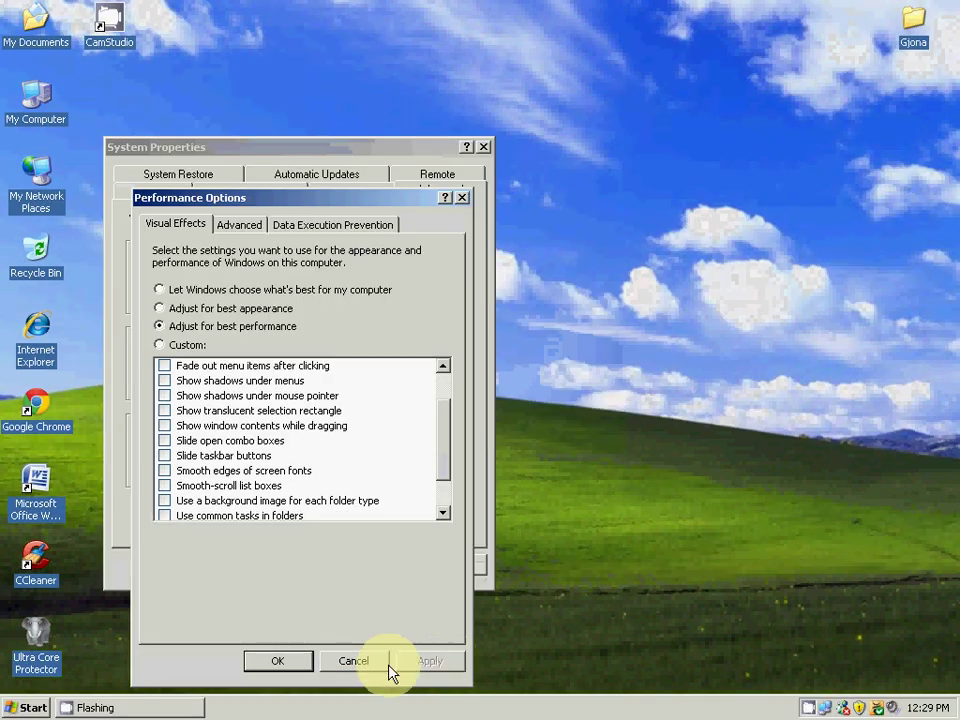
click(297, 668)
click(304, 563)
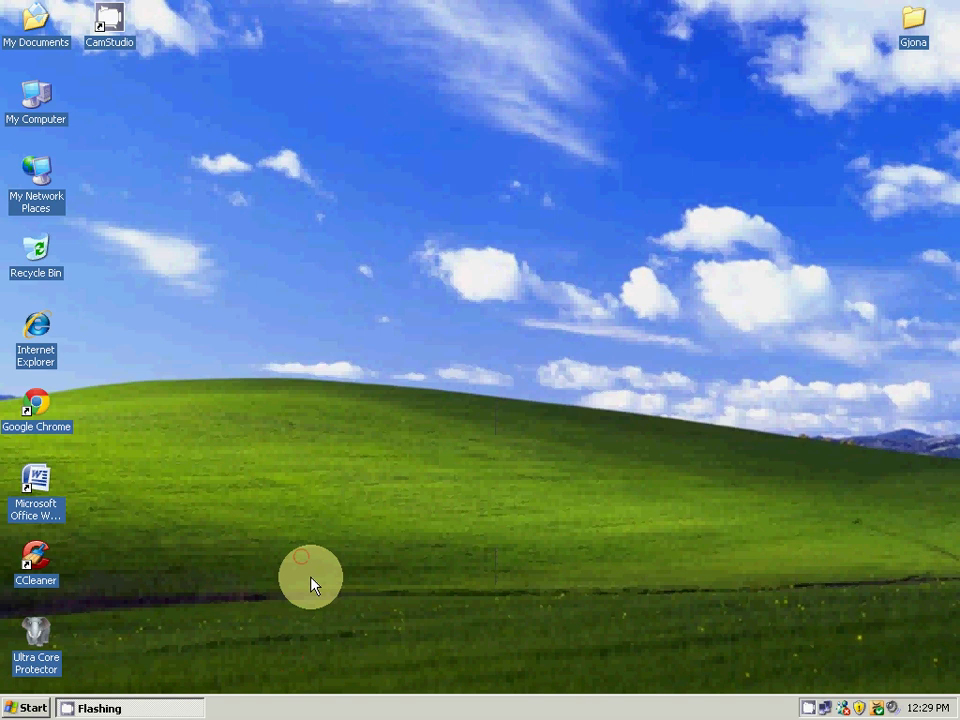
drag(238, 202, 283, 323)
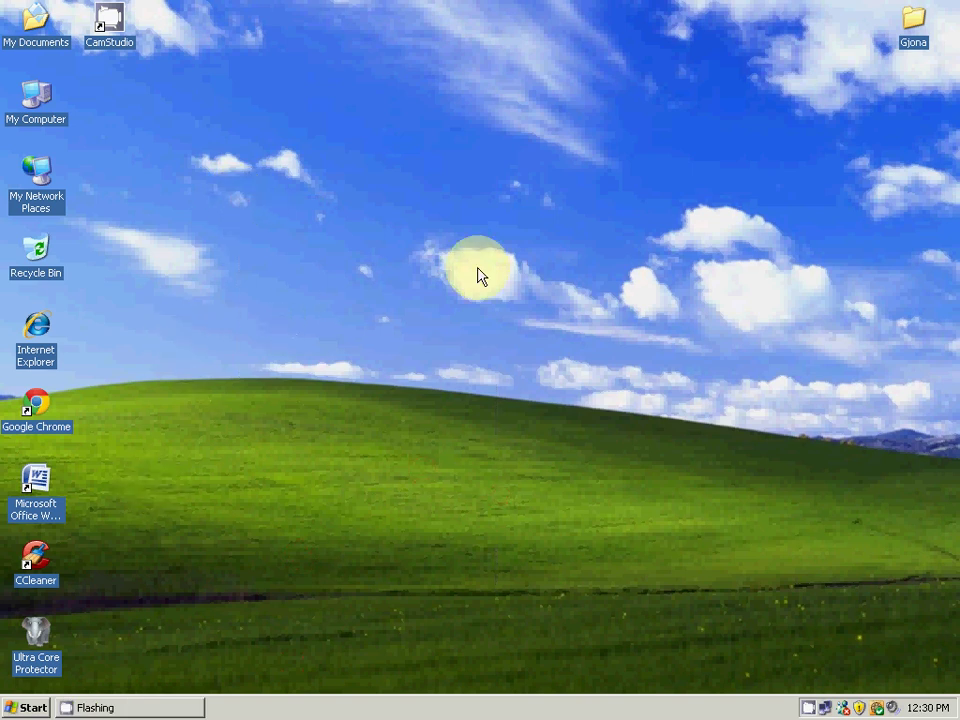
drag(476, 270, 476, 390)
right_click(364, 300)
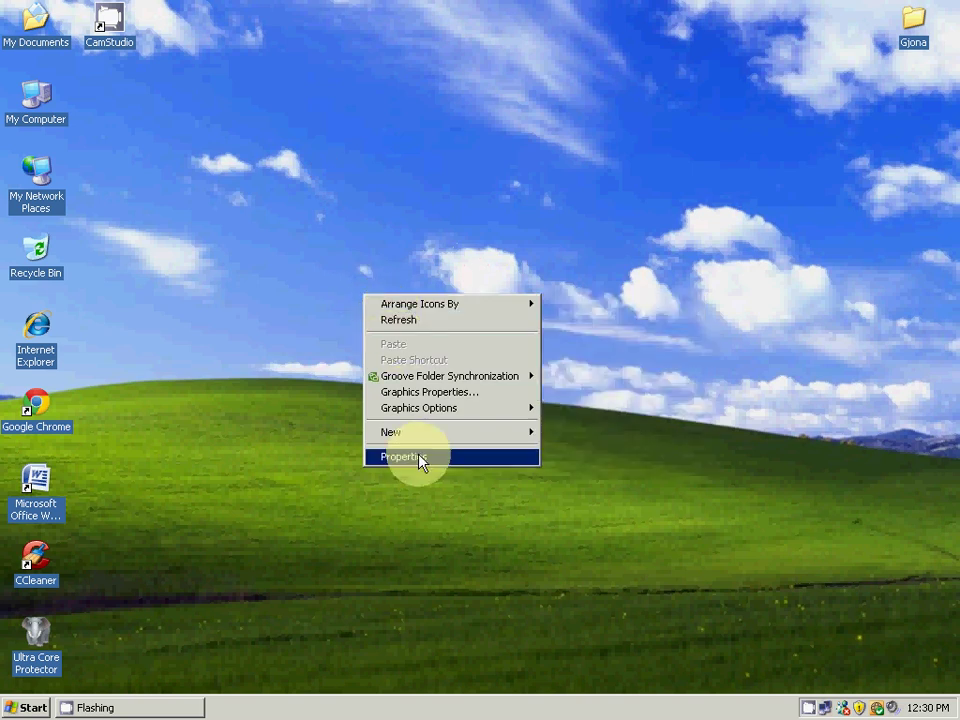
click(420, 461)
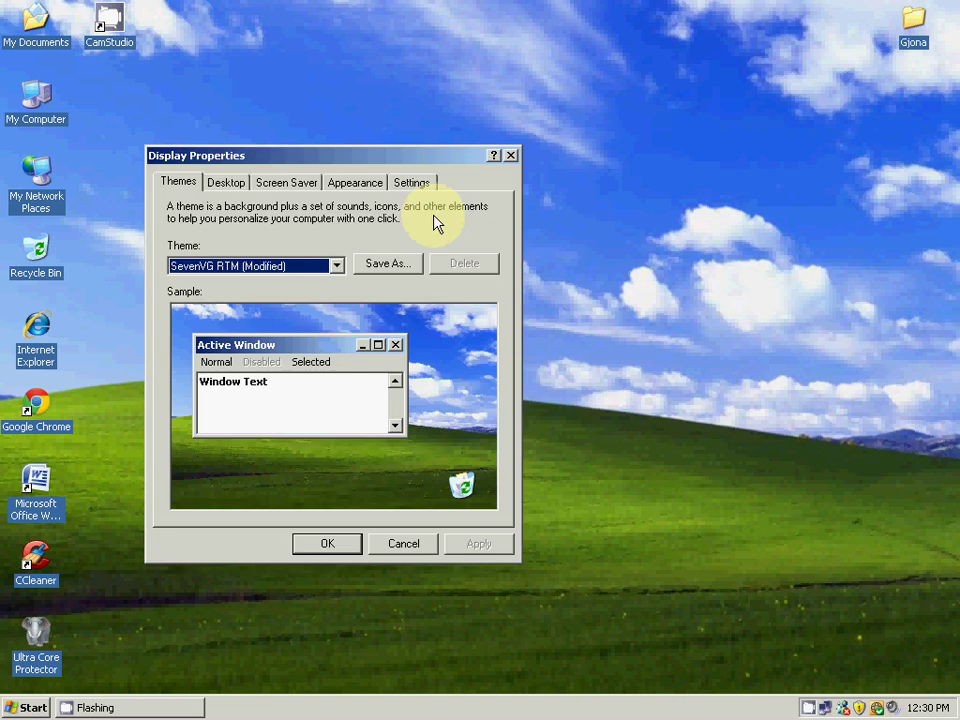
click(418, 182)
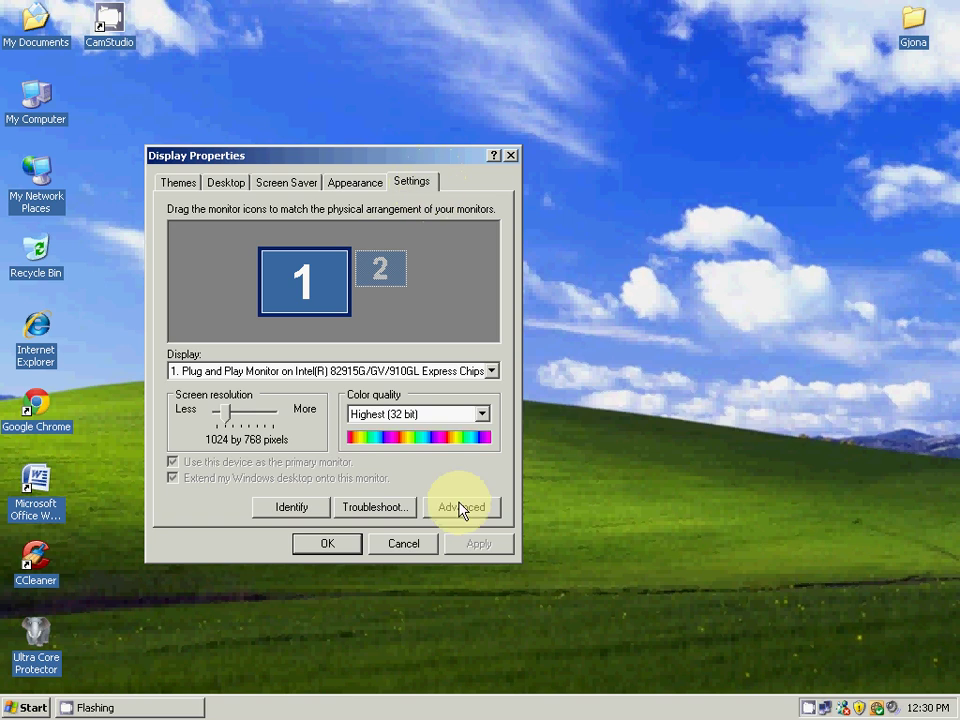
click(420, 540)
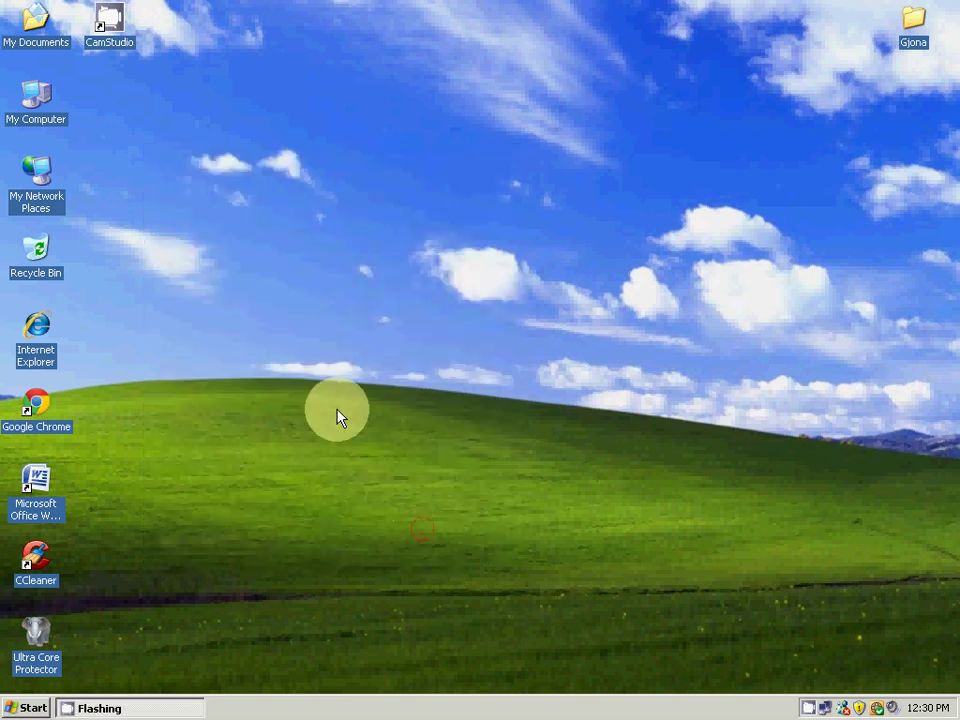
- Open the Intel Graphics Media Accelerator Driver's OpenGL settings via Display Properties' Advanced settings
right_click(311, 265)
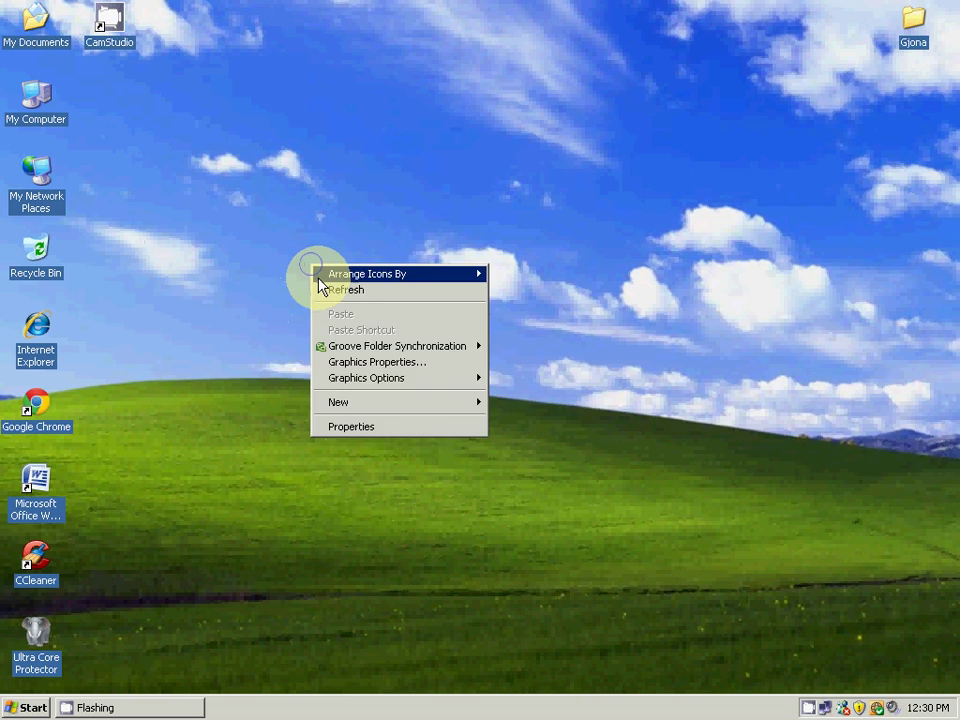
click(390, 428)
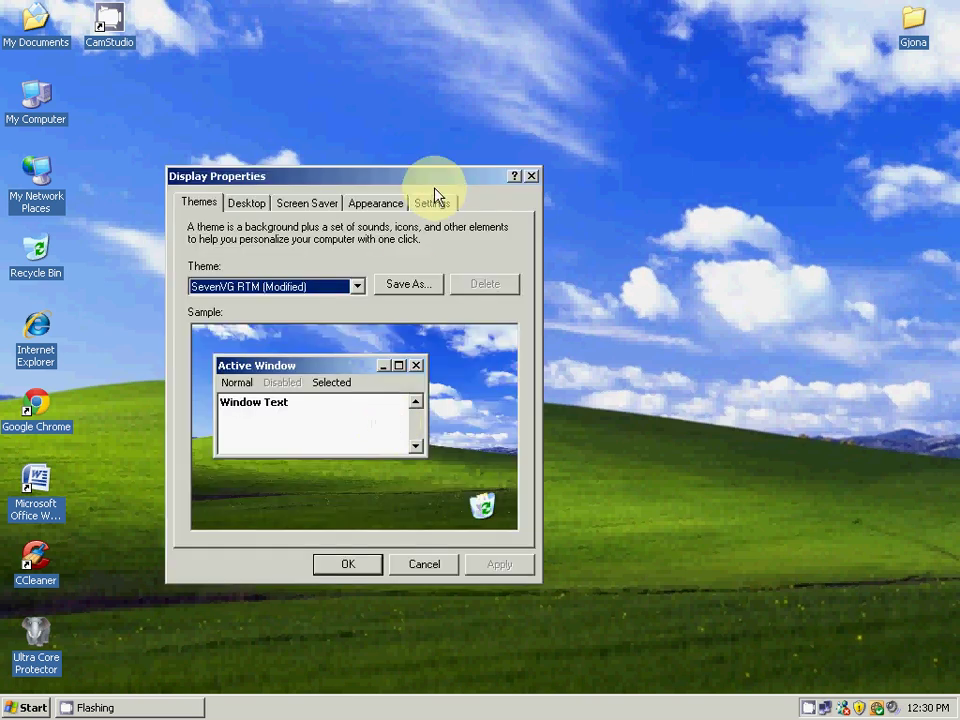
click(430, 200)
click(488, 526)
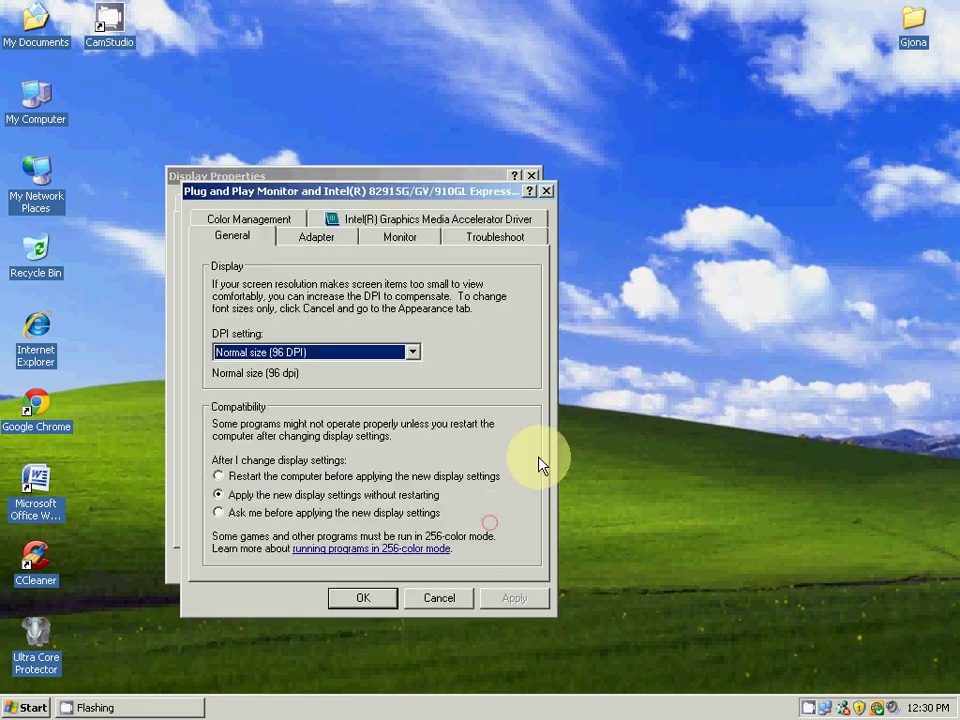
click(375, 222)
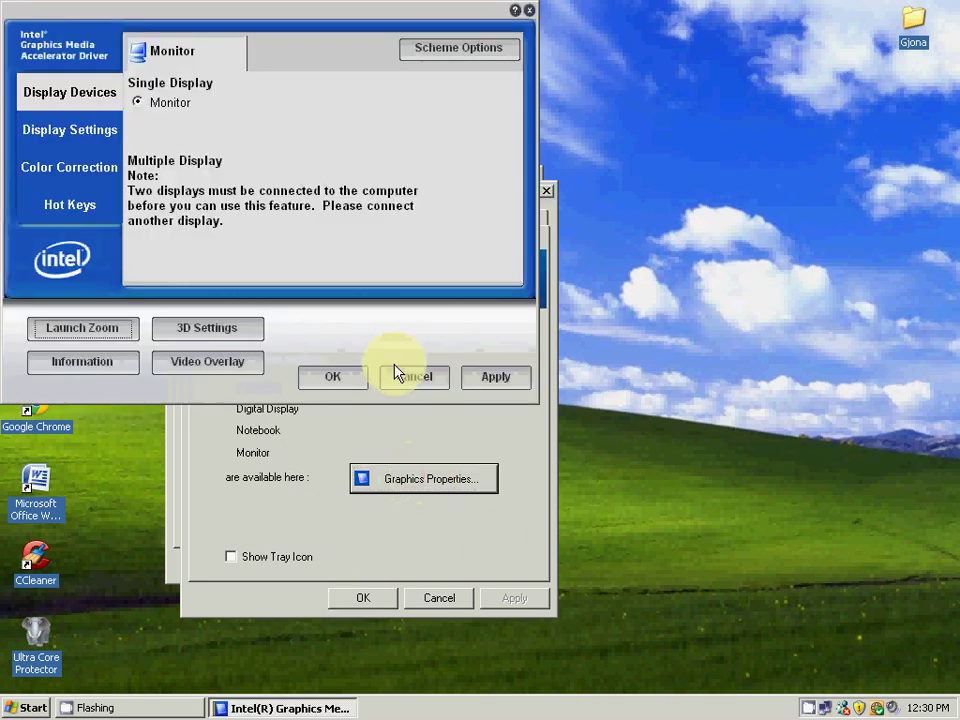
click(250, 335)
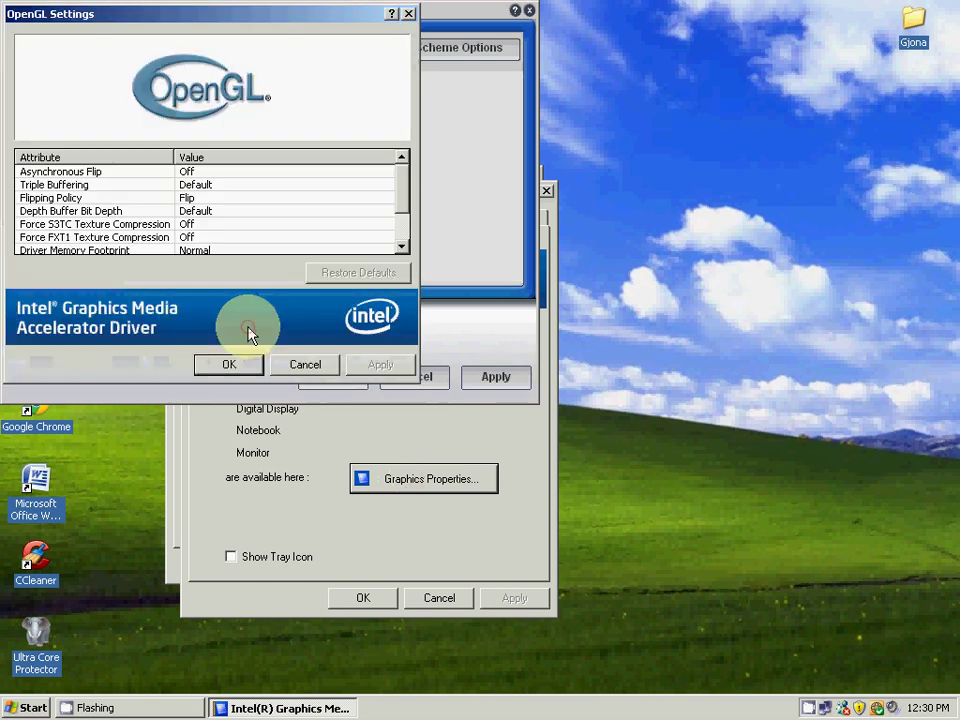
- Set OpenGL Anisotropic Filtering to Off, apply, and confirm through every display dialog
drag(405, 192, 403, 236)
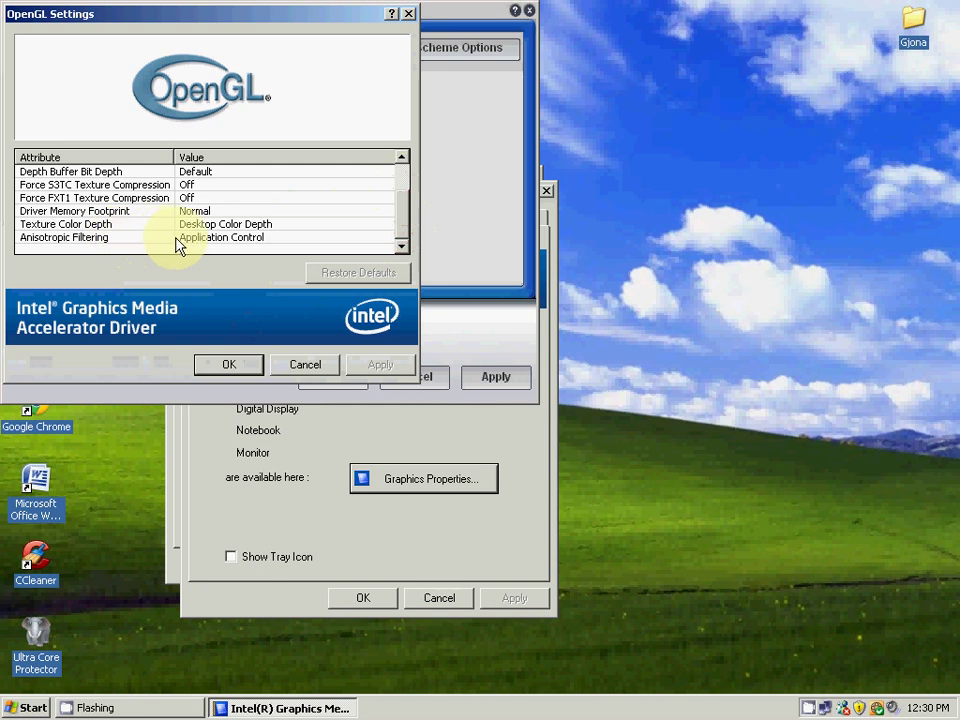
click(206, 242)
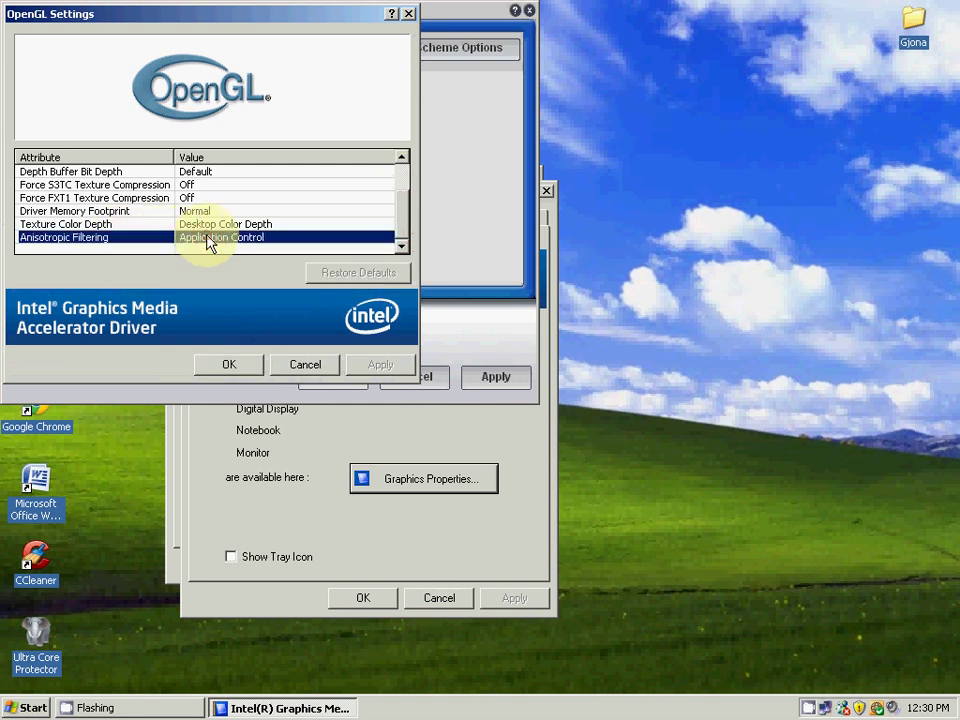
click(210, 242)
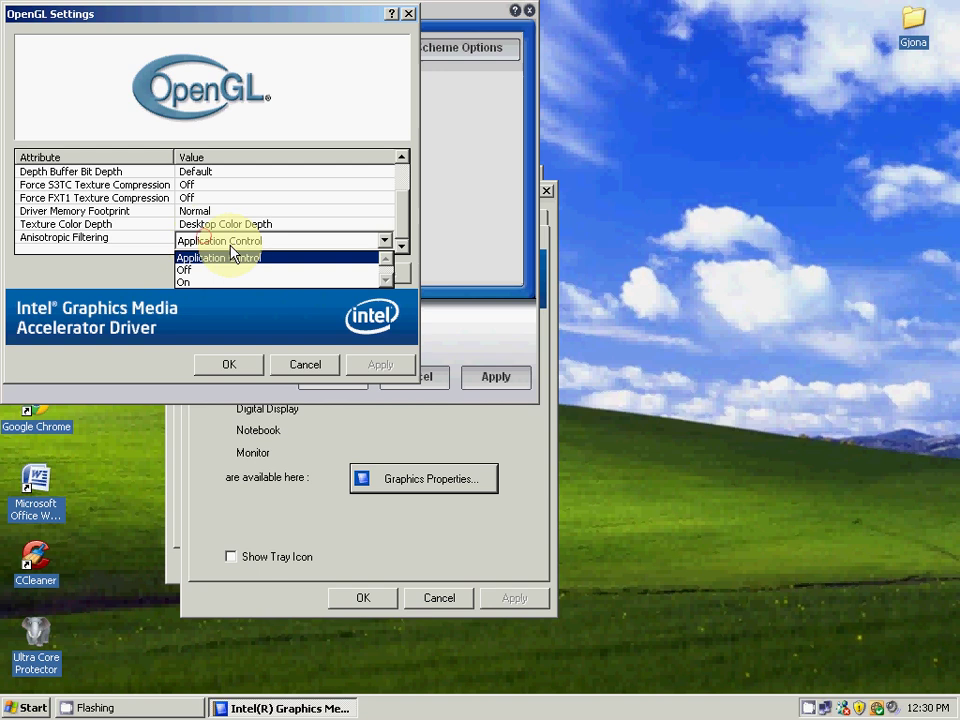
click(207, 270)
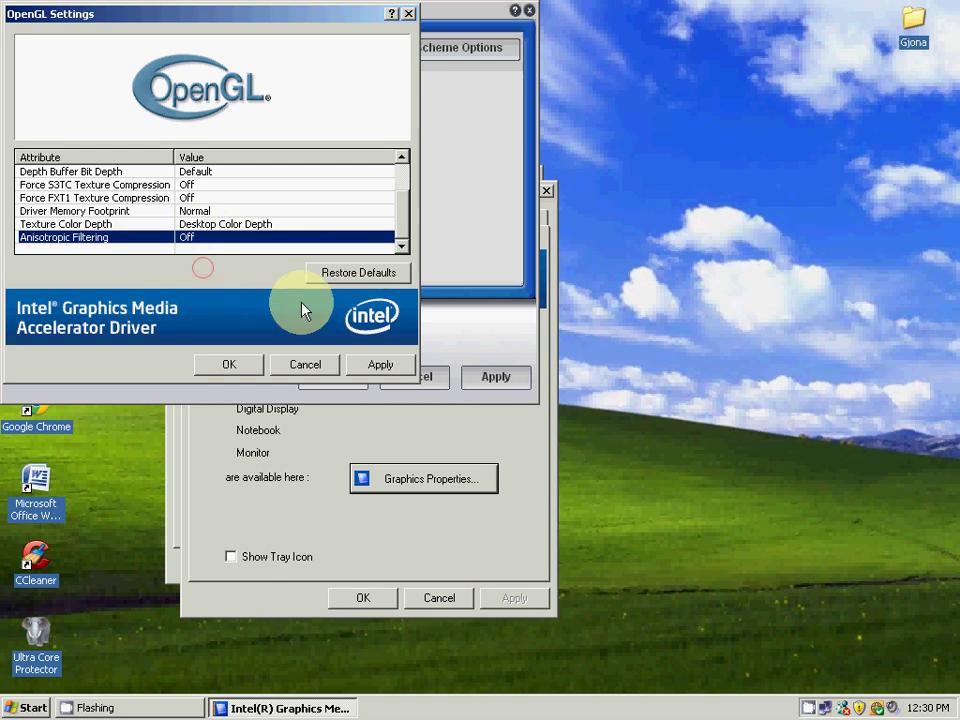
click(383, 366)
click(232, 366)
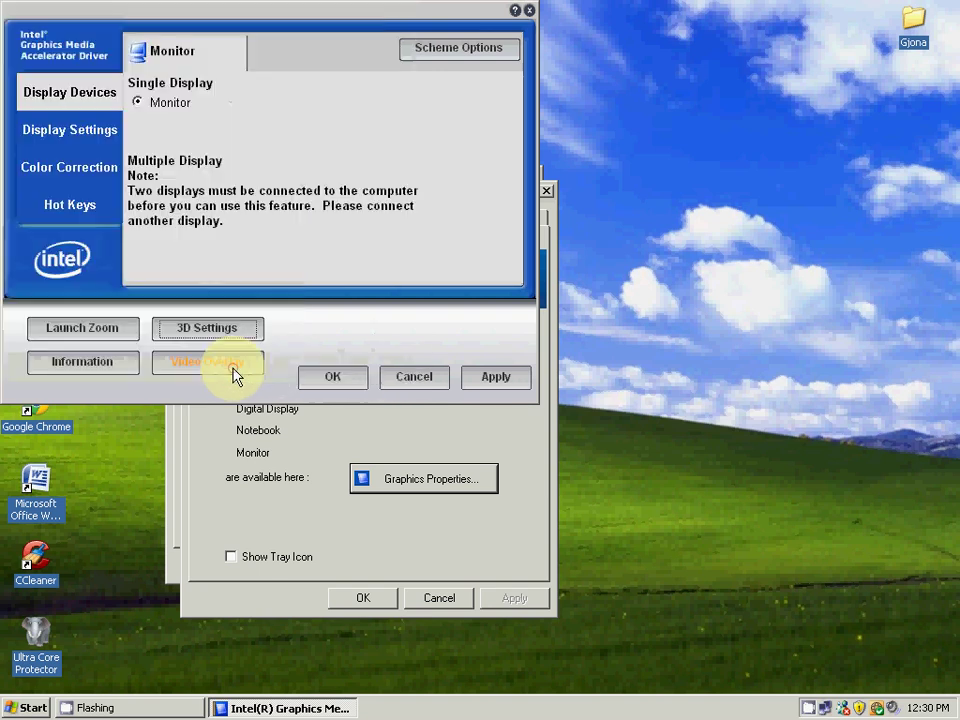
click(476, 378)
click(350, 382)
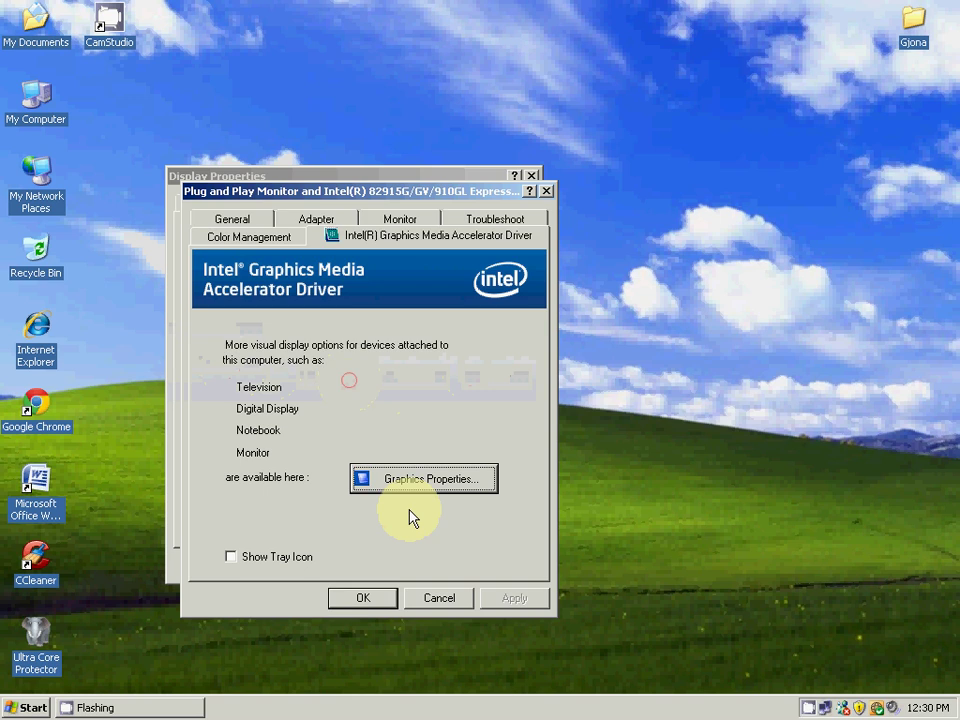
click(367, 598)
click(364, 566)
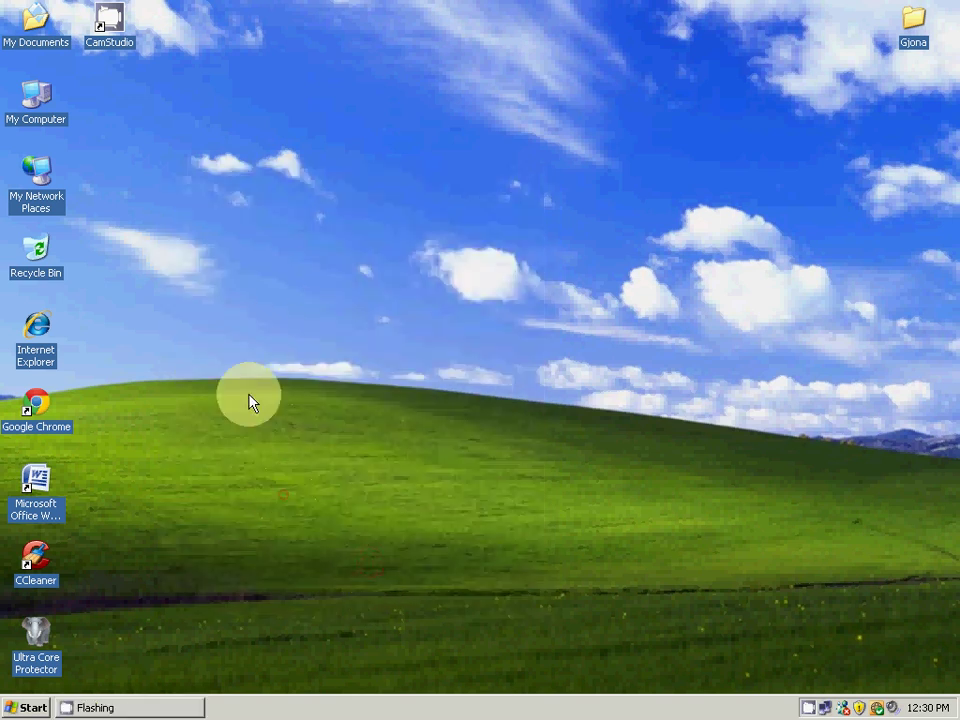
- Refresh the desktop from its right-click menu
right_click(221, 291)
right_click(245, 315)
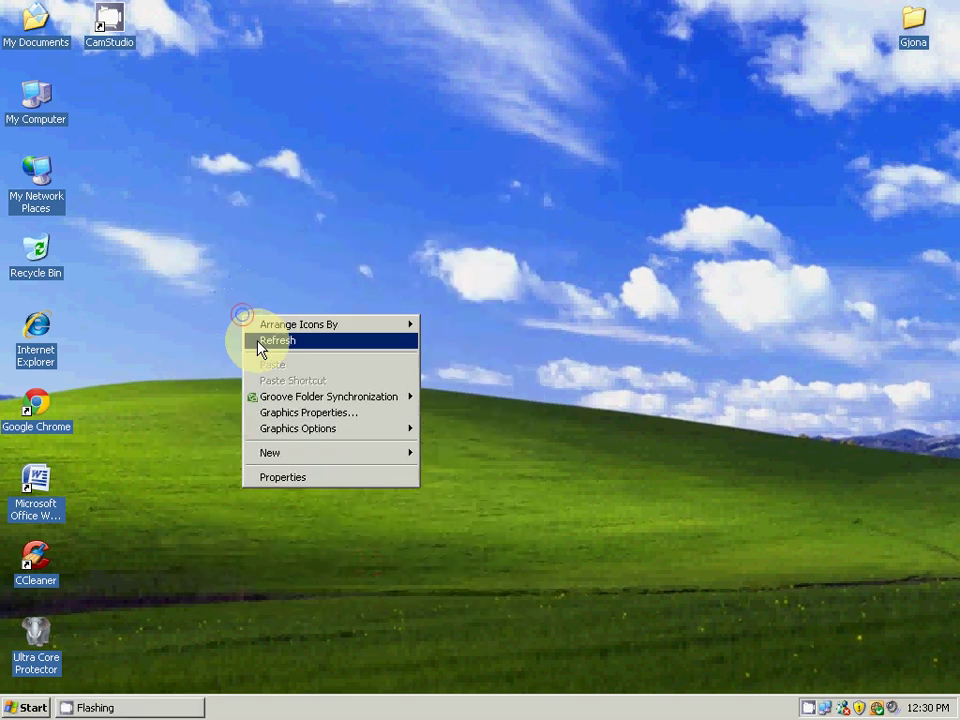
right_click(257, 341)
click(263, 368)
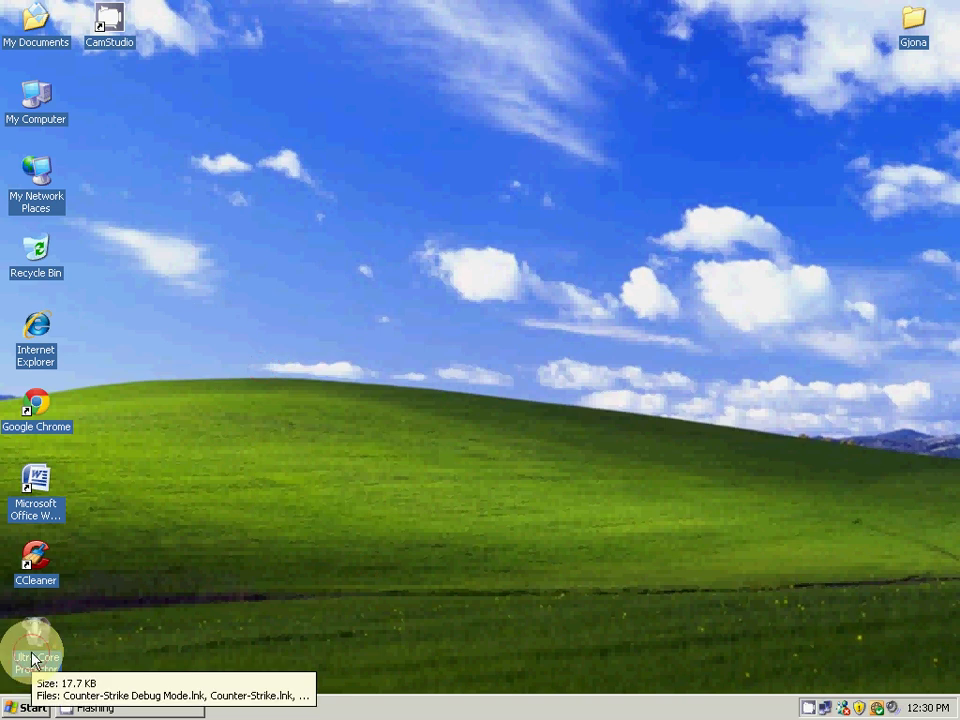
- Drag the Ultra Core Protector icon to the middle of the desktop
drag(322, 393, 326, 400)
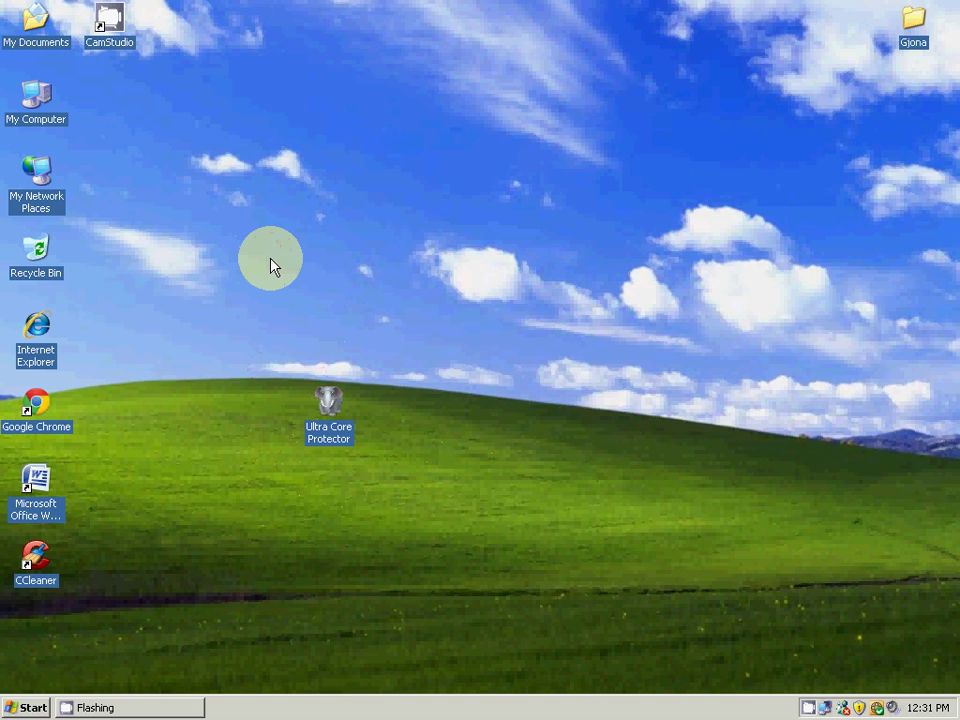
click(237, 331)
drag(237, 331, 283, 448)
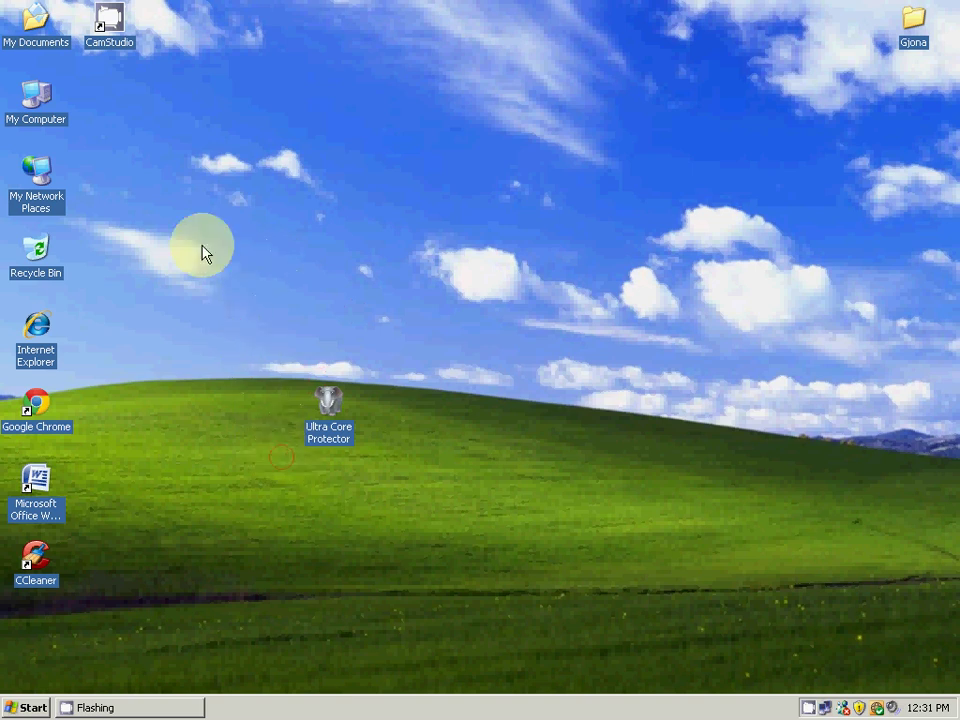
drag(201, 246, 423, 262)
click(458, 267)
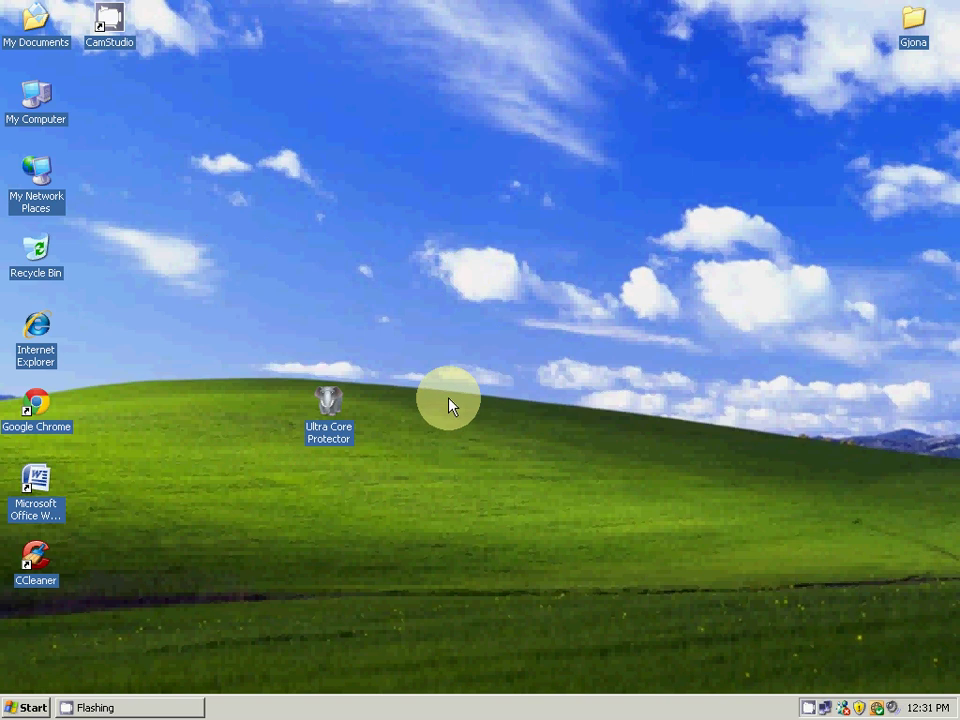
click(435, 404)
click(418, 472)
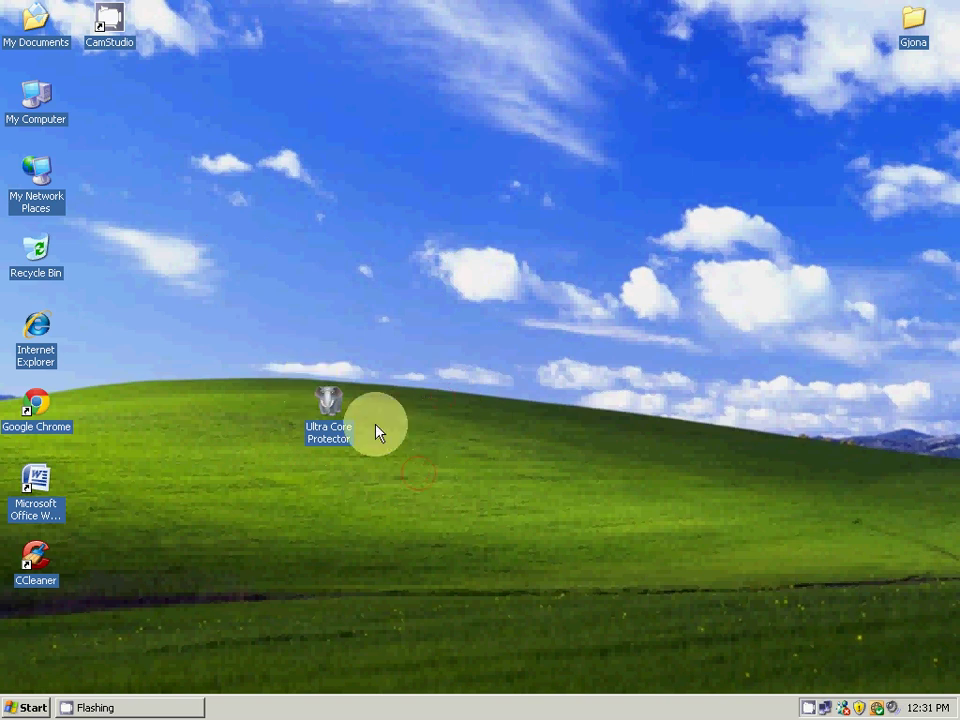
click(345, 405)
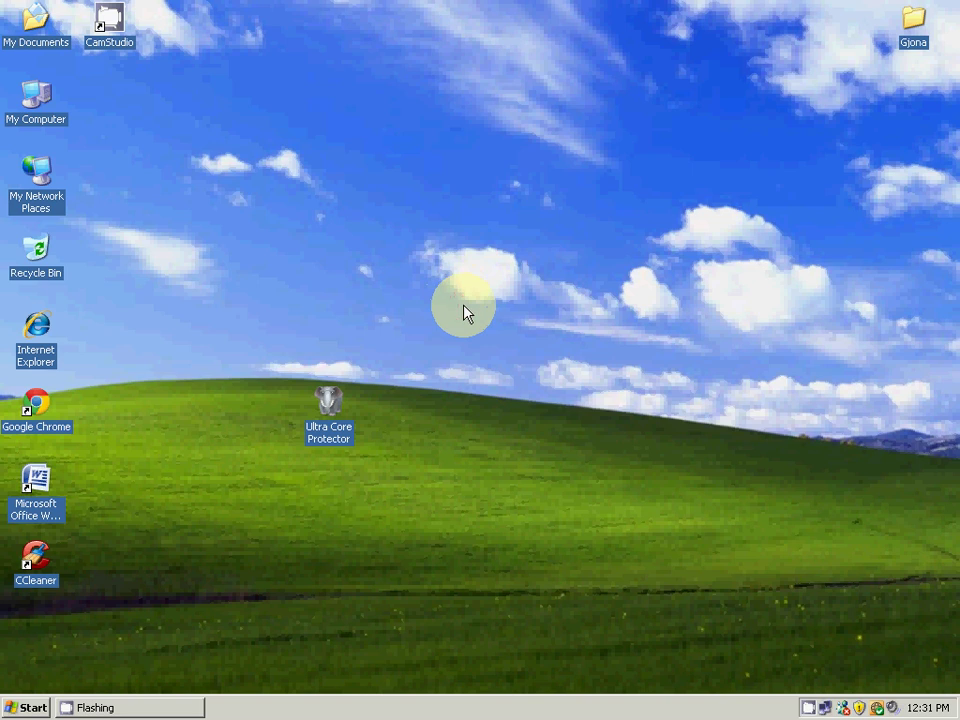
right_click(322, 393)
- Open the Ultra Core Protector folder and maximize its Explorer window
click(350, 34)
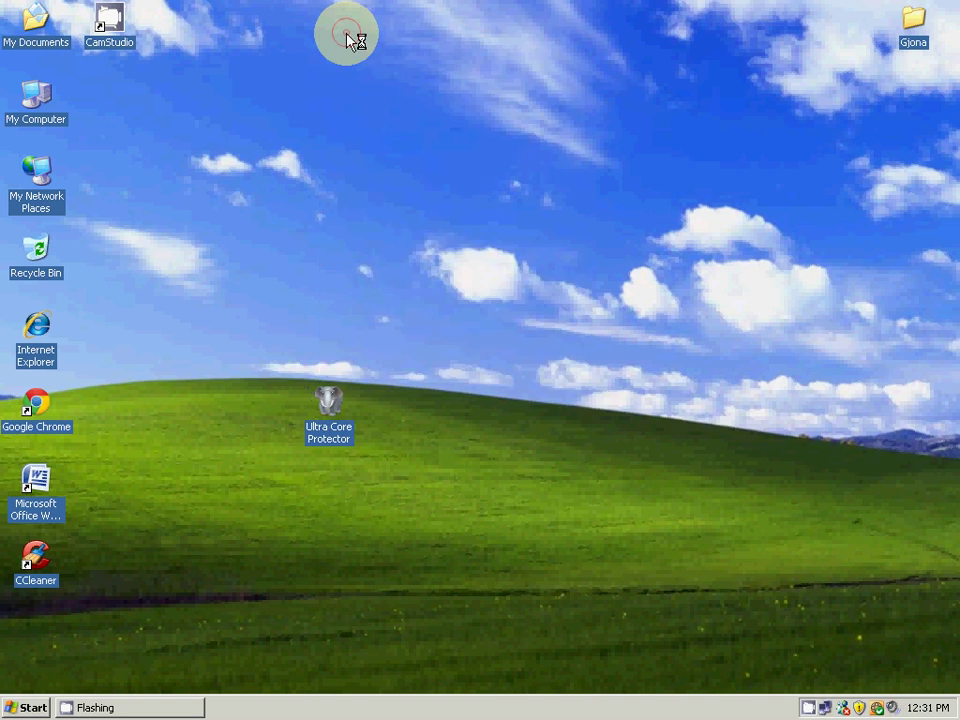
click(647, 445)
click(426, 512)
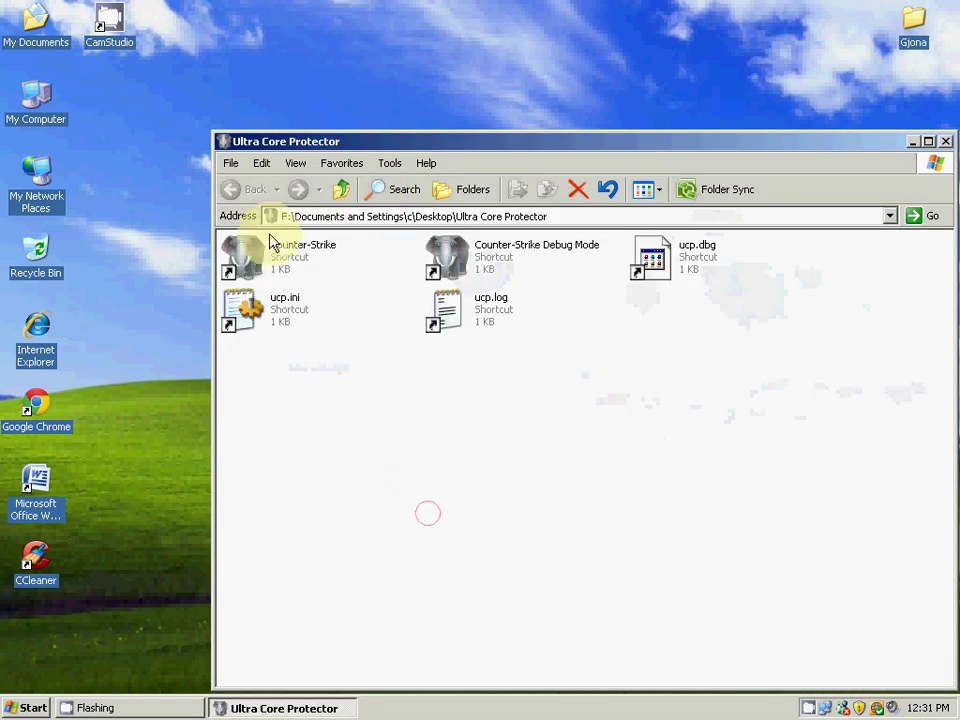
click(278, 245)
drag(670, 420, 563, 420)
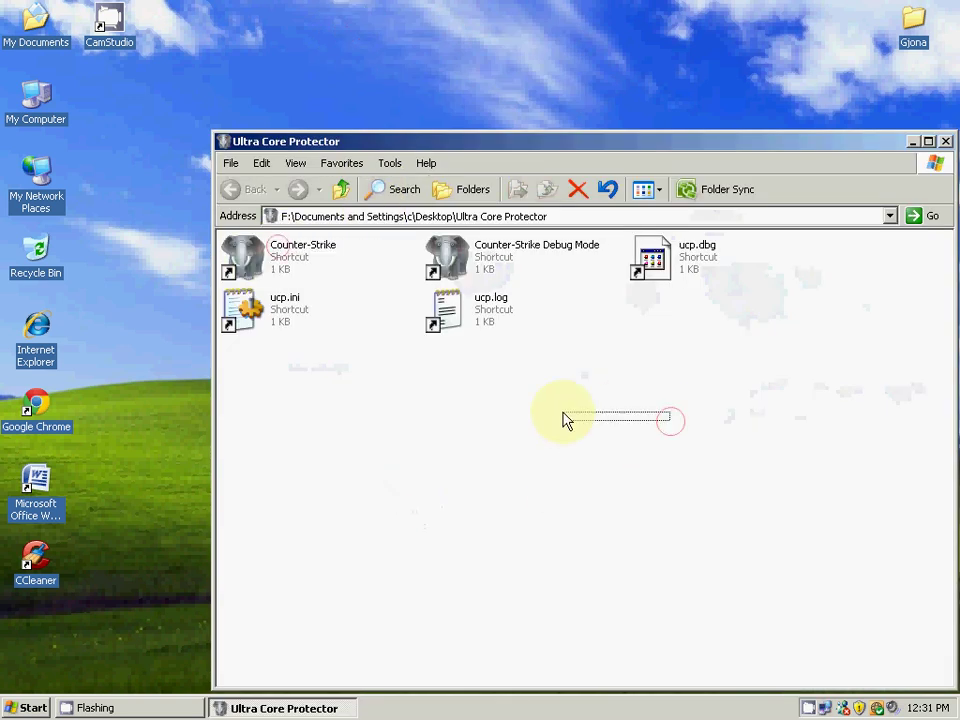
double_click(418, 142)
- Select the Counter-Strike shortcut inside the Ultra Core Protector folder
mouse_move(727, 276)
mouse_down()
mouse_move(600, 298)
mouse_move(379, 276)
mouse_up()
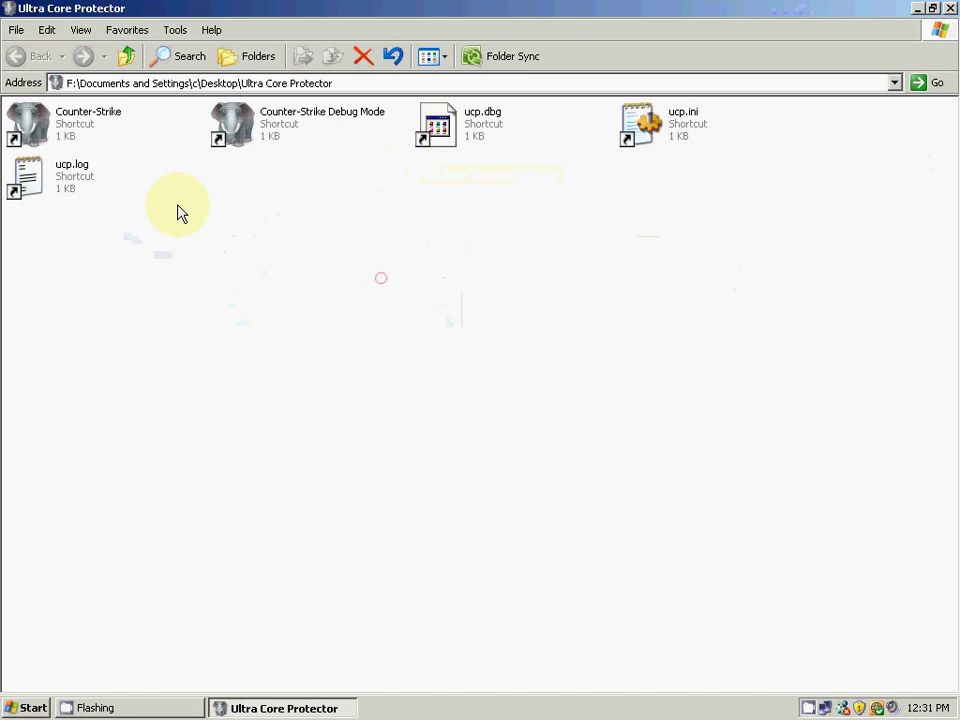
click(113, 135)
click(196, 255)
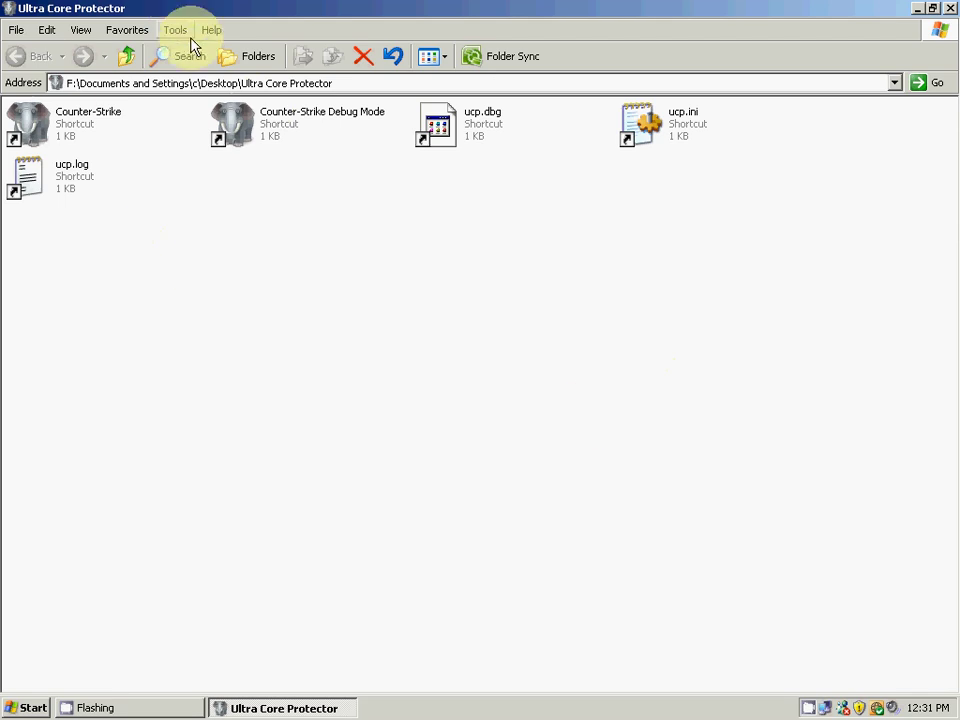
click(75, 132)
click(283, 218)
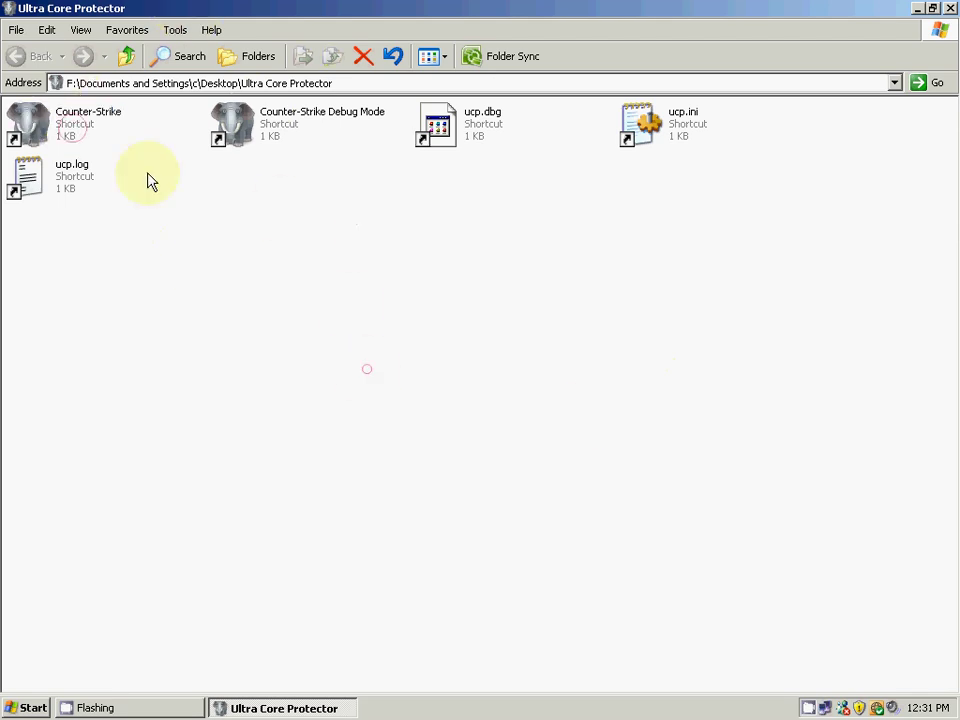
click(70, 133)
- Tick 'Disable visual themes' on the Counter-Strike shortcut's Compatibility tab, apply, then close the folder
right_click(70, 133)
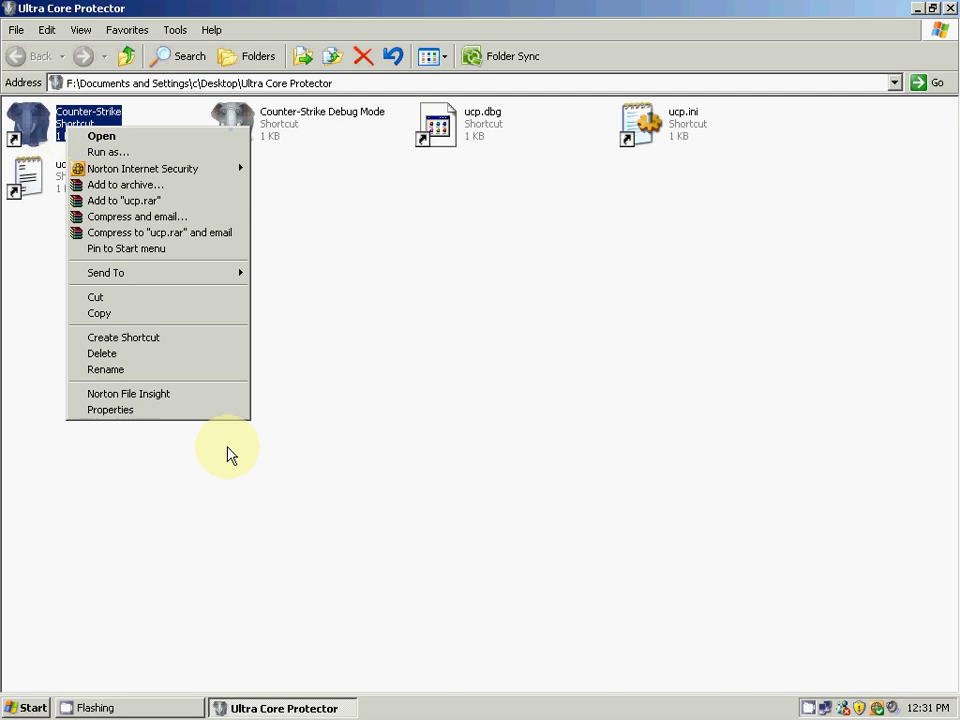
click(171, 411)
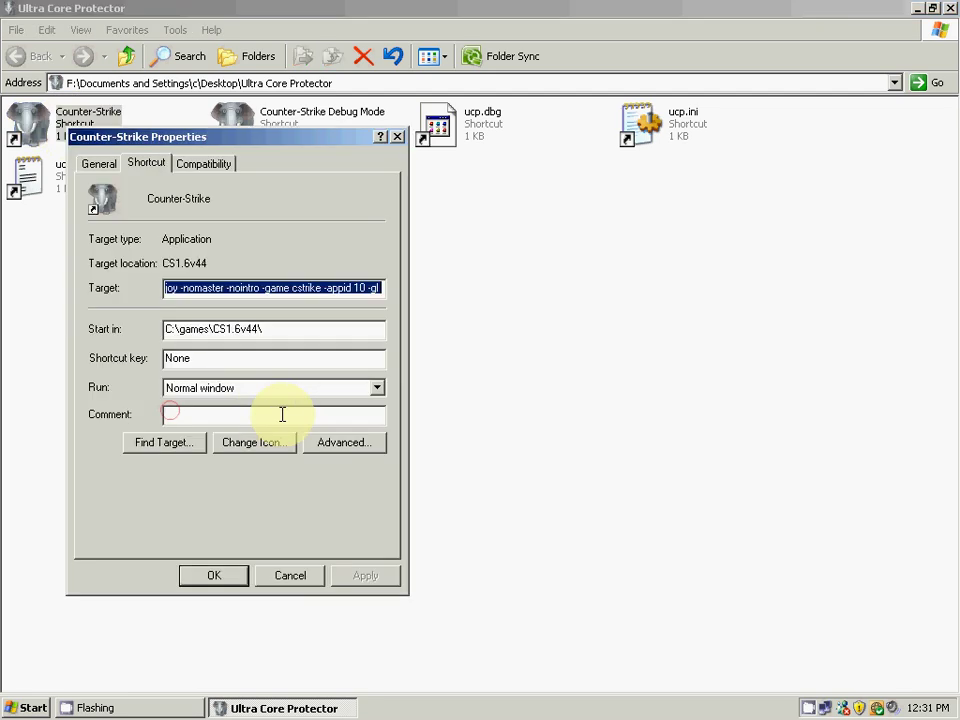
click(204, 163)
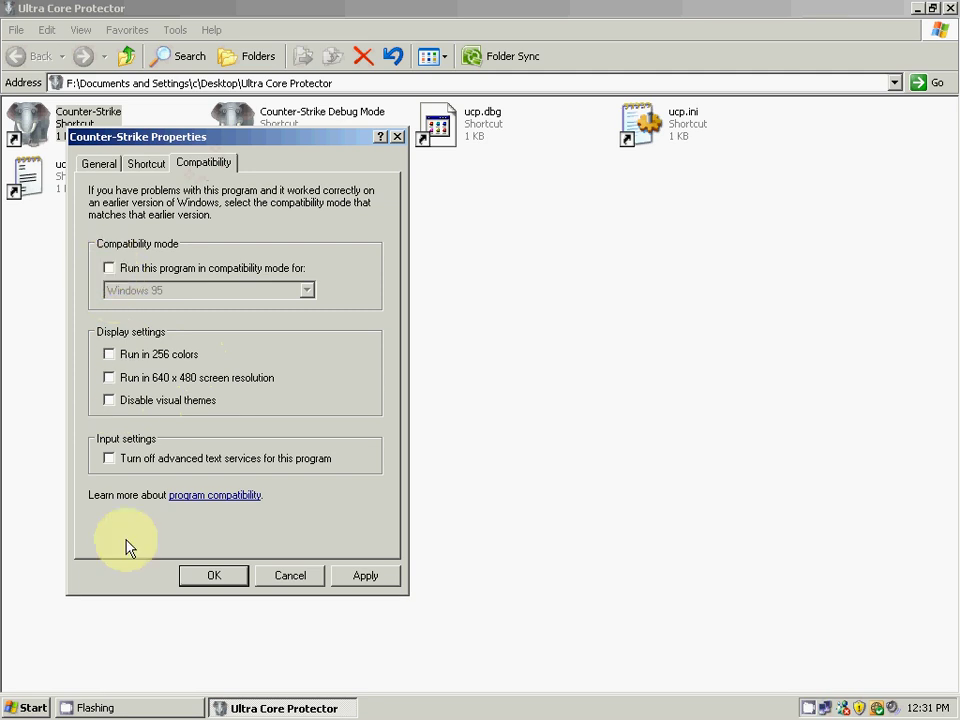
click(108, 400)
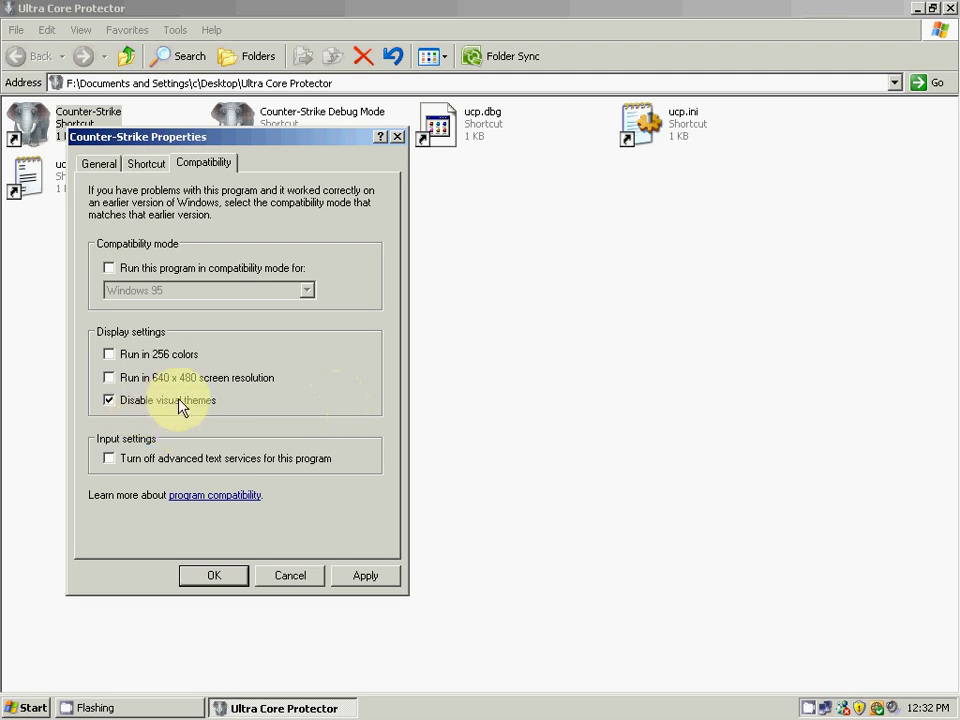
click(380, 568)
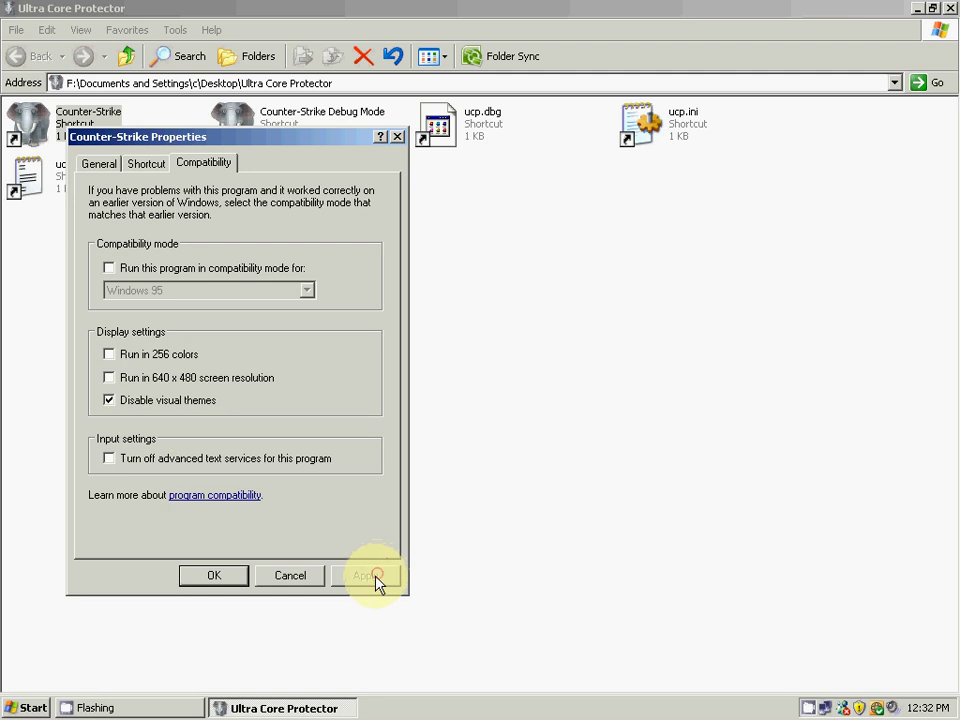
click(234, 580)
click(238, 574)
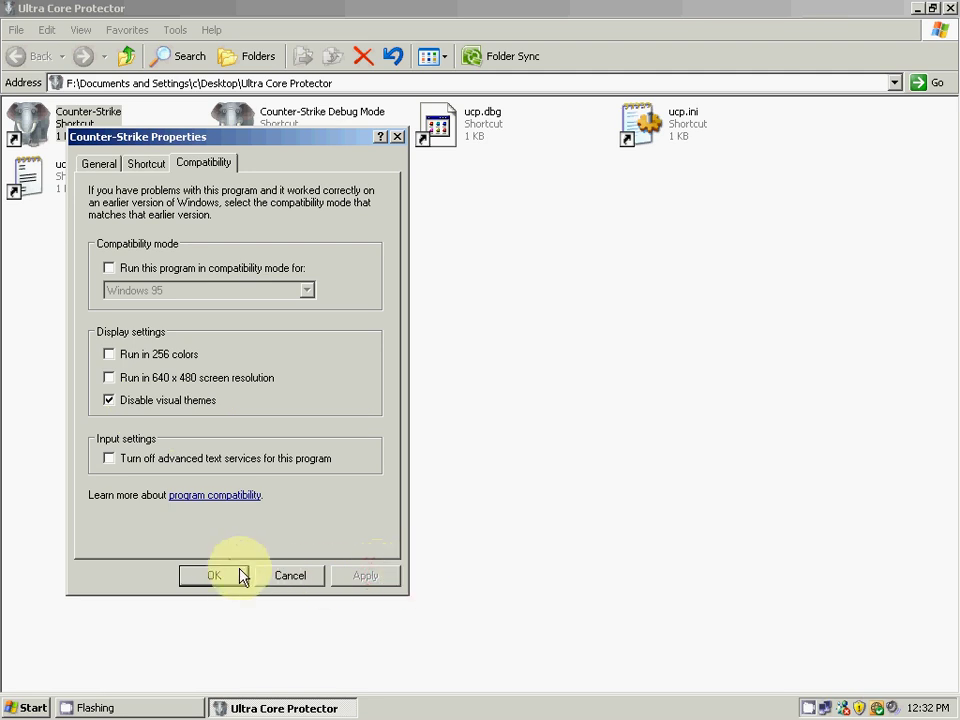
click(950, 8)
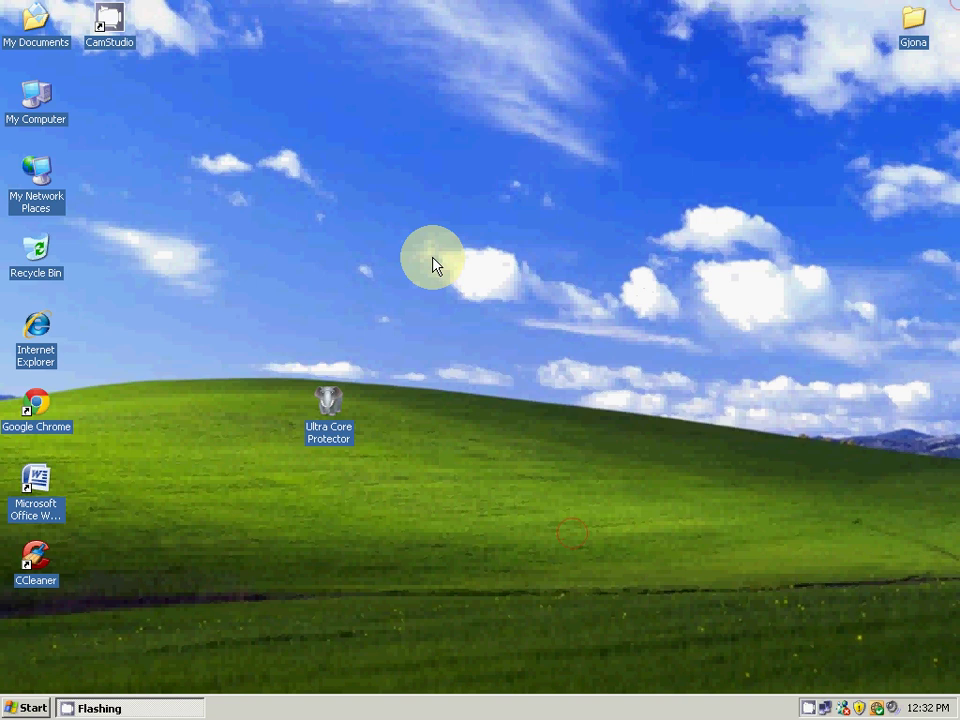